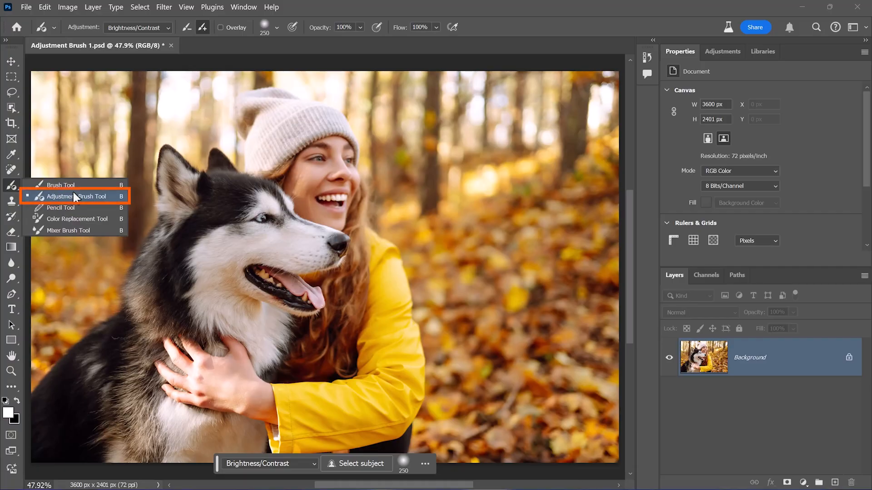
Step: Paint a Brightness/Contrast adjustment over the woman's face using the Adjustment Brush Tool
{"action": "left_click", "coordinate": [111, 197]}
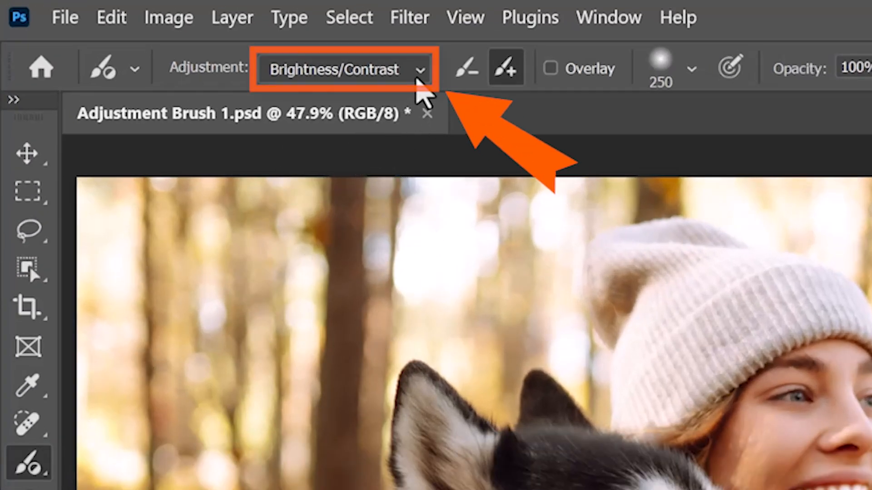
{"action": "left_click", "coordinate": [417, 79]}
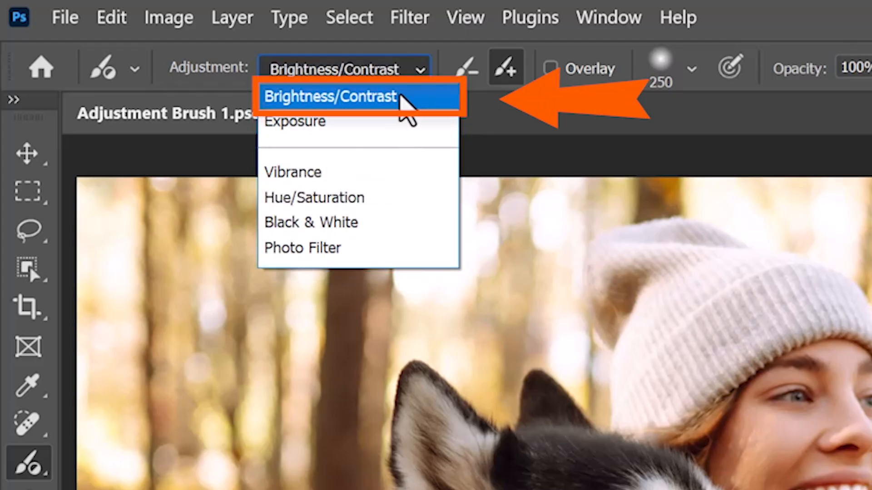
{"action": "left_click", "coordinate": [418, 97]}
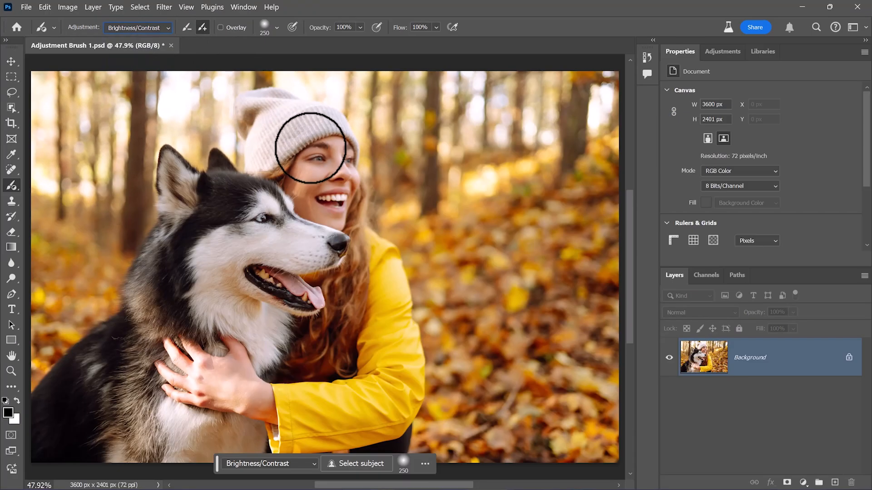
{"action": "mouse_move", "coordinate": [591, 277]}
{"action": "left_mouse_down"}
{"action": "mouse_move", "coordinate": [658, 277]}
{"action": "mouse_move", "coordinate": [555, 340]}
{"action": "mouse_move", "coordinate": [469, 409]}
{"action": "left_mouse_up"}
{"action": "mouse_move", "coordinate": [247, 215]}
{"action": "left_mouse_down"}
{"action": "mouse_move", "coordinate": [341, 209]}
{"action": "mouse_move", "coordinate": [374, 246]}
{"action": "left_mouse_up"}
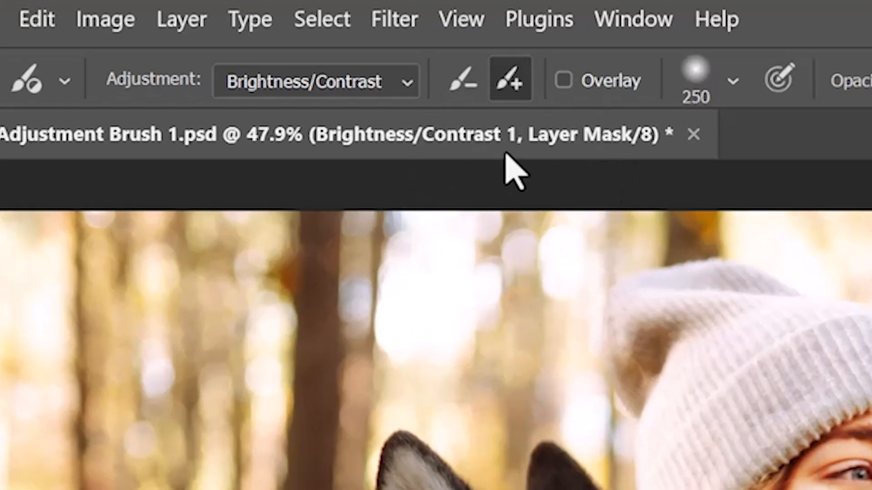
Step: Set the painted adjustment's brightness to 3 and contrast to 17
{"action": "left_click", "coordinate": [314, 51]}
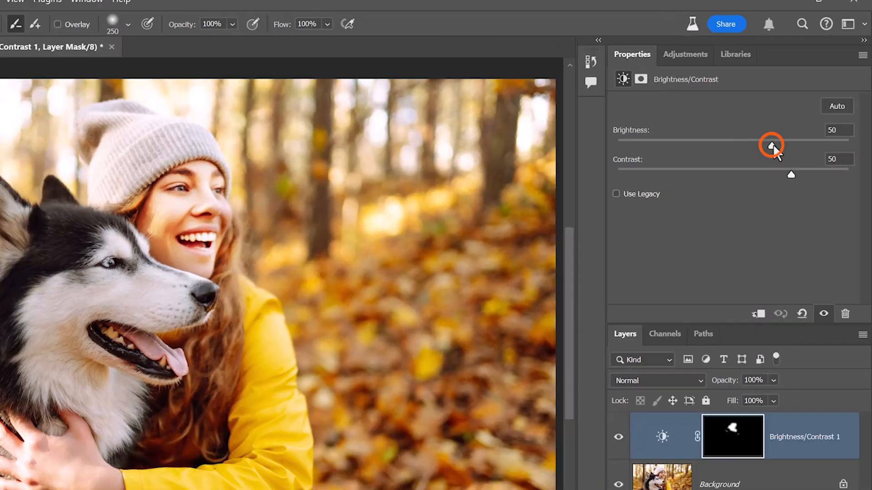
{"action": "left_click_drag", "start_coordinate": [711, 210], "coordinate": [709, 211]}
{"action": "left_click_drag", "start_coordinate": [762, 124], "coordinate": [762, 125]}
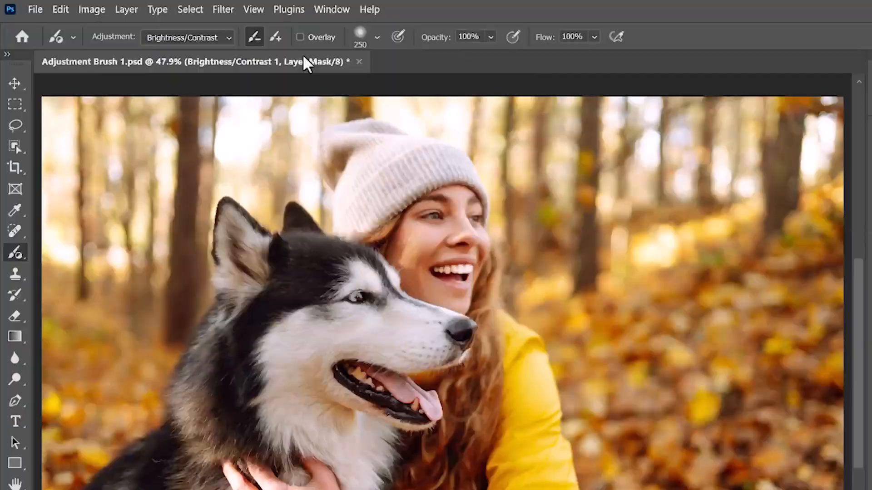
Step: Compare the adjustments offered by the Adjustment Brush with the available adjustment layer types
{"action": "left_click", "coordinate": [228, 35]}
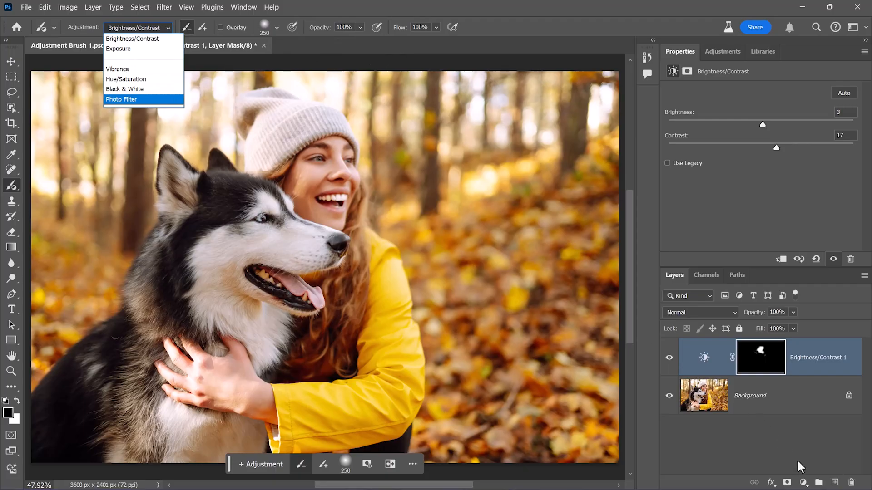
{"action": "left_click", "coordinate": [804, 482]}
{"action": "left_click", "coordinate": [804, 483]}
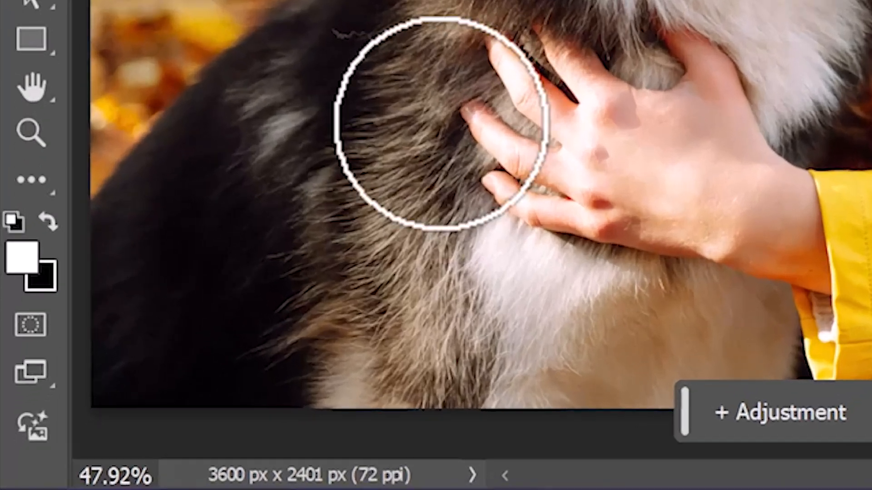
Step: Swap the foreground and background colors
{"action": "left_click", "coordinate": [17, 401]}
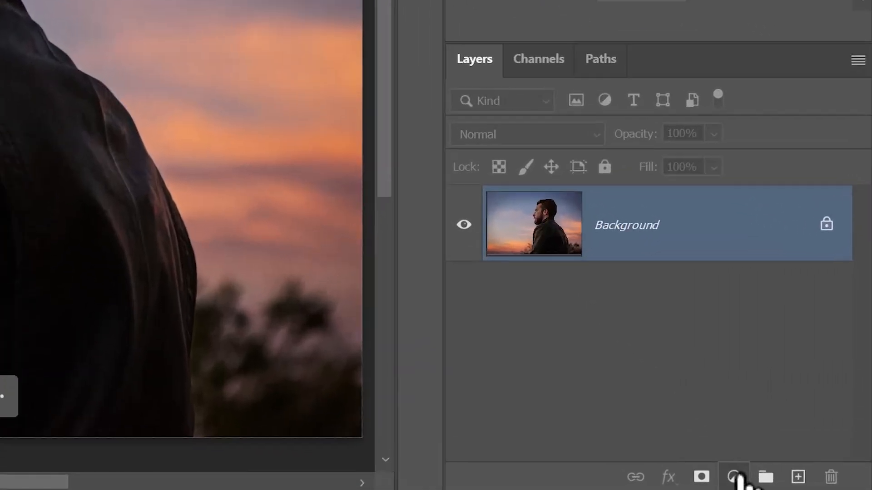
Step: Add a Curves adjustment layer above the photo of the man at sunset
{"action": "left_click", "coordinate": [802, 483]}
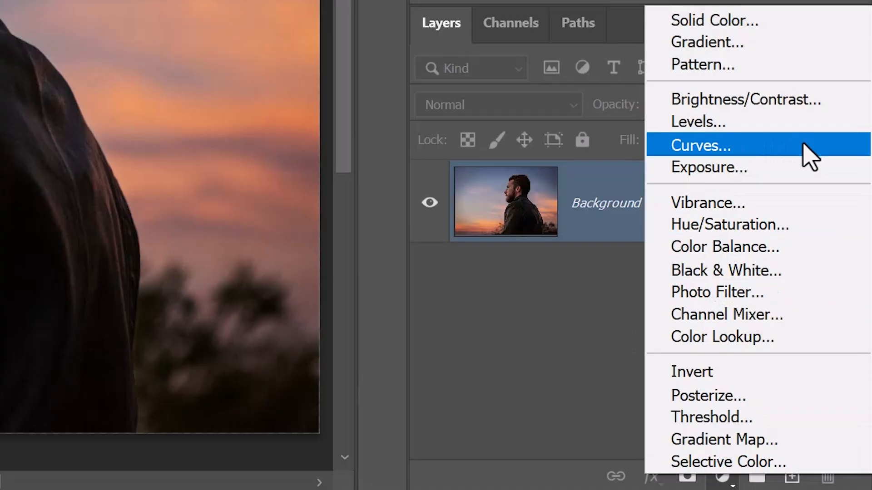
{"action": "left_click", "coordinate": [809, 156]}
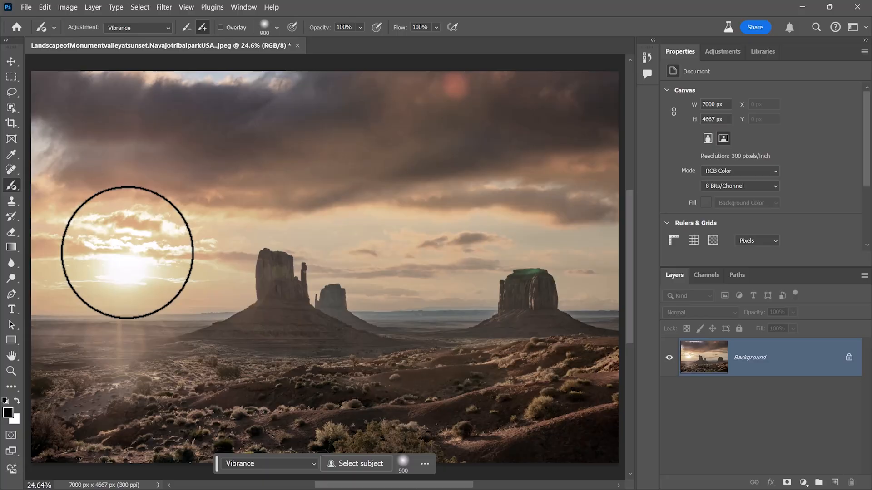
Step: Paint a Vibrance adjustment onto the desert landscape with the Adjustment Brush, starting over the sun
{"action": "left_click", "coordinate": [297, 263]}
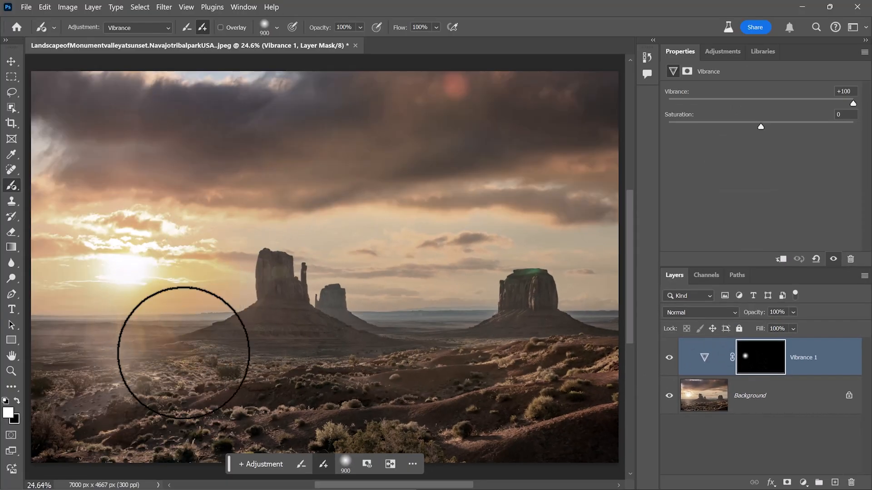
{"action": "mouse_move", "coordinate": [140, 272]}
{"action": "left_mouse_down"}
{"action": "mouse_move", "coordinate": [123, 324]}
{"action": "mouse_move", "coordinate": [255, 274]}
{"action": "mouse_move", "coordinate": [171, 301]}
{"action": "mouse_move", "coordinate": [158, 317]}
{"action": "mouse_move", "coordinate": [190, 329]}
{"action": "left_mouse_up"}
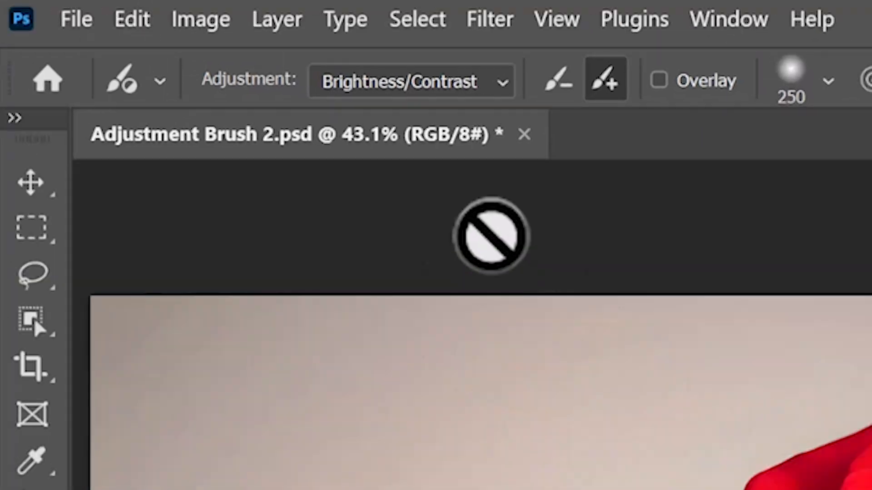
Step: Try a Hue/Saturation adjustment with the Adjustment Brush on the rose photo and turn on Colorize
{"action": "left_click", "coordinate": [502, 86]}
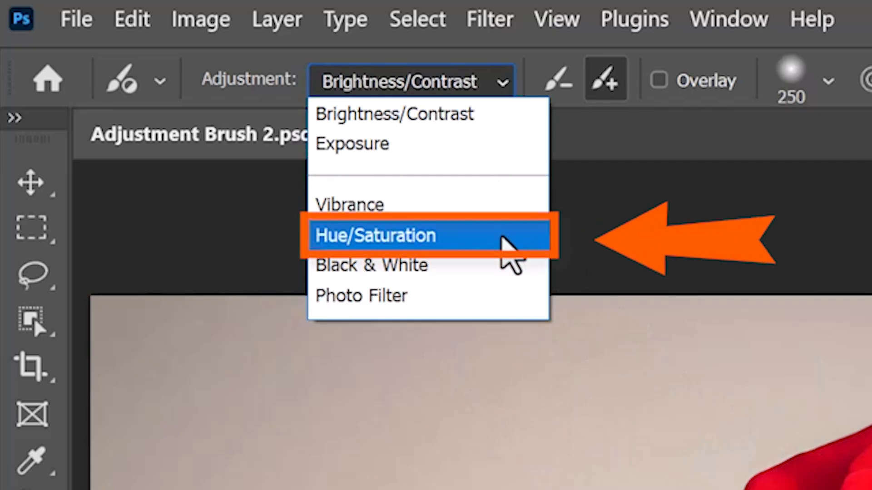
{"action": "left_click", "coordinate": [502, 239]}
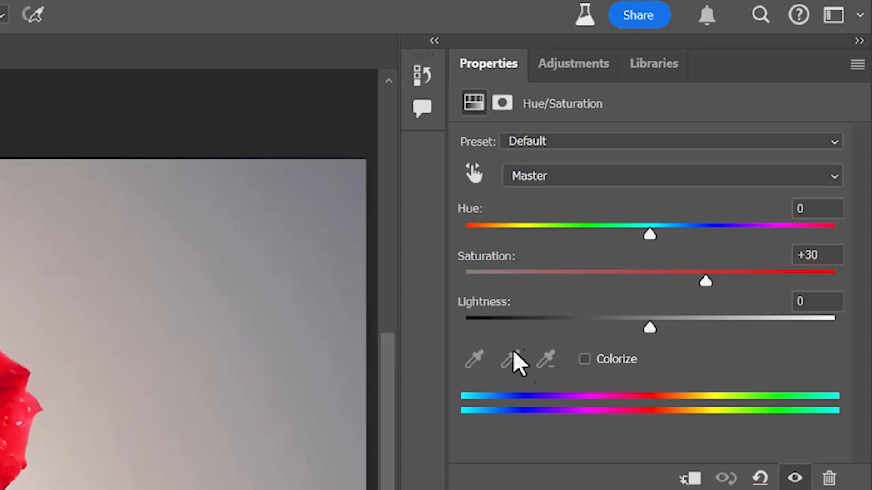
{"action": "left_click", "coordinate": [589, 369]}
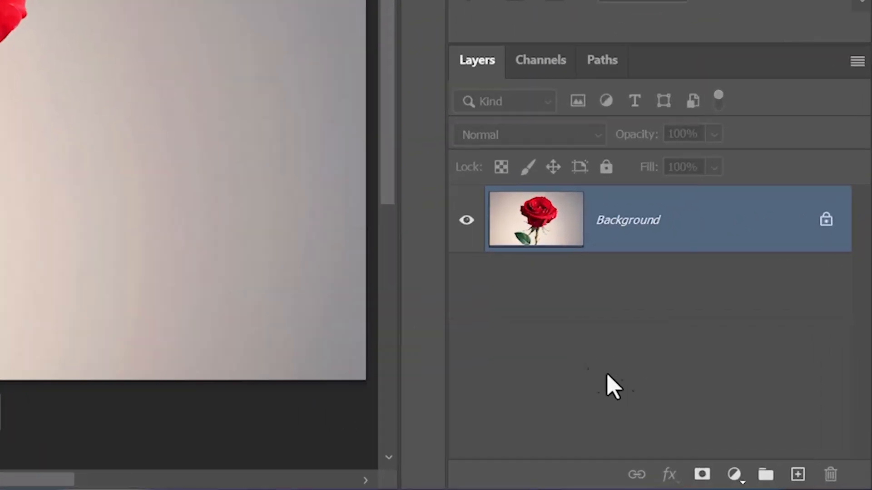
Step: Add a Hue/Saturation adjustment layer above the rose photo and invert its layer mask to black
{"action": "left_click", "coordinate": [735, 475]}
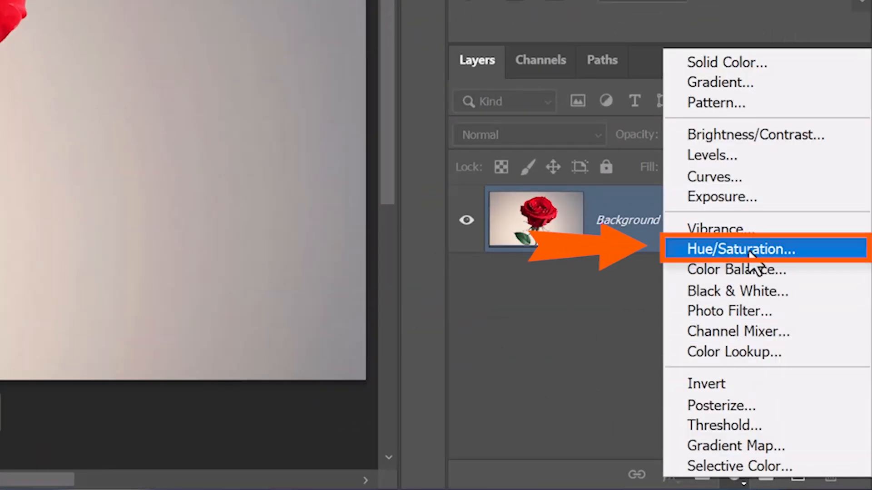
{"action": "left_click", "coordinate": [799, 255]}
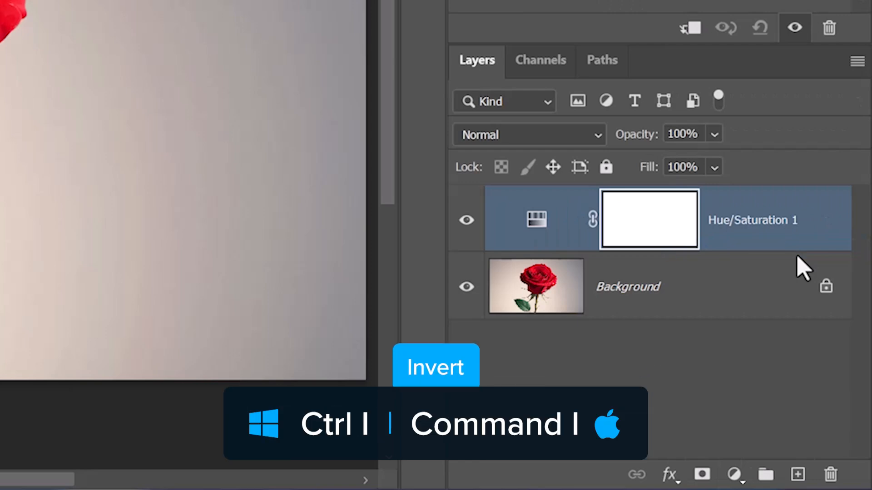
{"action": "key", "text": "ctrl+i"}
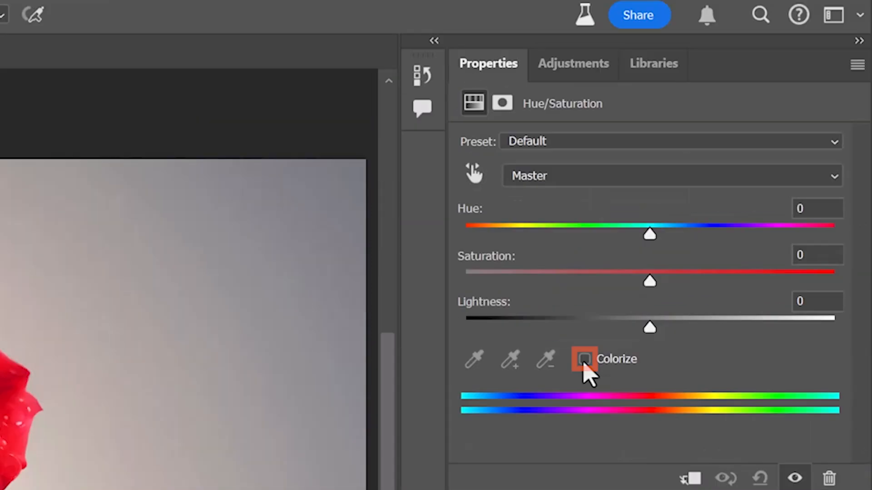
Step: Turn on Colorize for the Hue/Saturation layer, shift its sliders, and paint the effect onto the rose
{"action": "left_click", "coordinate": [584, 361]}
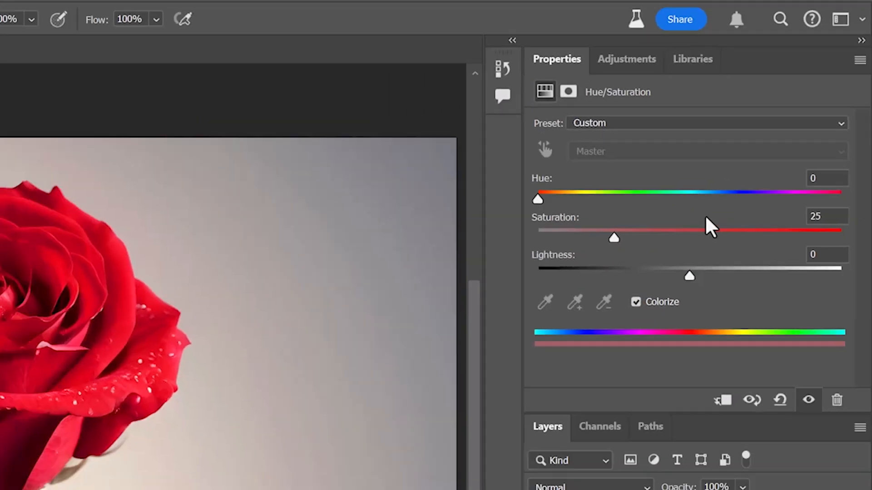
{"action": "left_click_drag", "start_coordinate": [465, 234], "coordinate": [693, 234]}
{"action": "left_click_drag", "start_coordinate": [748, 156], "coordinate": [785, 157]}
{"action": "mouse_move", "coordinate": [374, 236]}
{"action": "left_mouse_down"}
{"action": "mouse_move", "coordinate": [363, 206]}
{"action": "mouse_move", "coordinate": [324, 234]}
{"action": "left_mouse_up"}
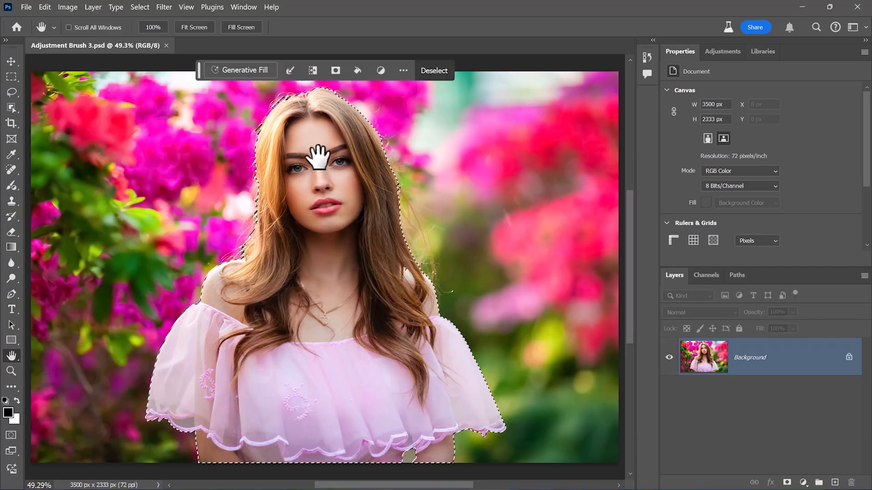
Step: Try a Black & White adjustment on the selected woman with the Adjustment Brush
{"action": "key", "text": "b"}
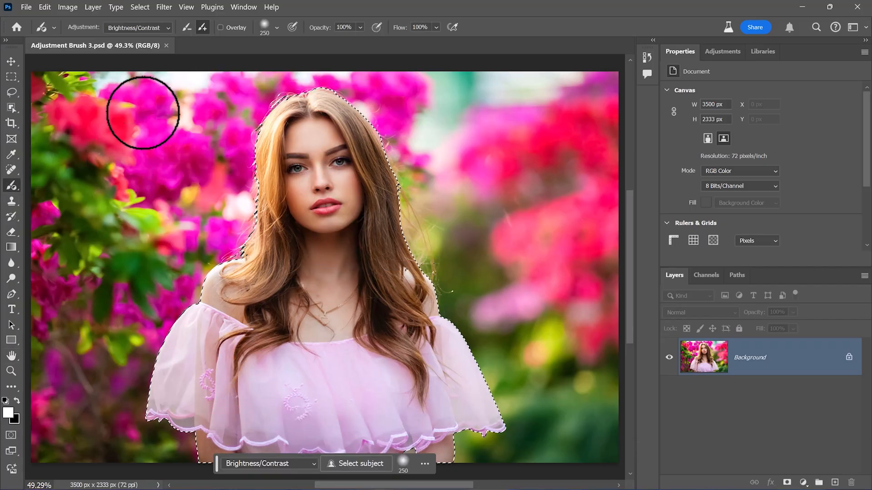
{"action": "left_click", "coordinate": [167, 28]}
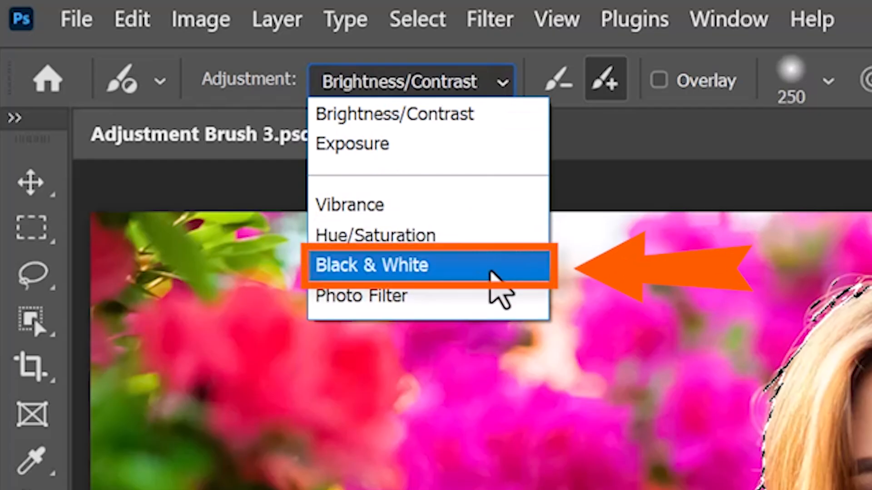
{"action": "left_click", "coordinate": [491, 273]}
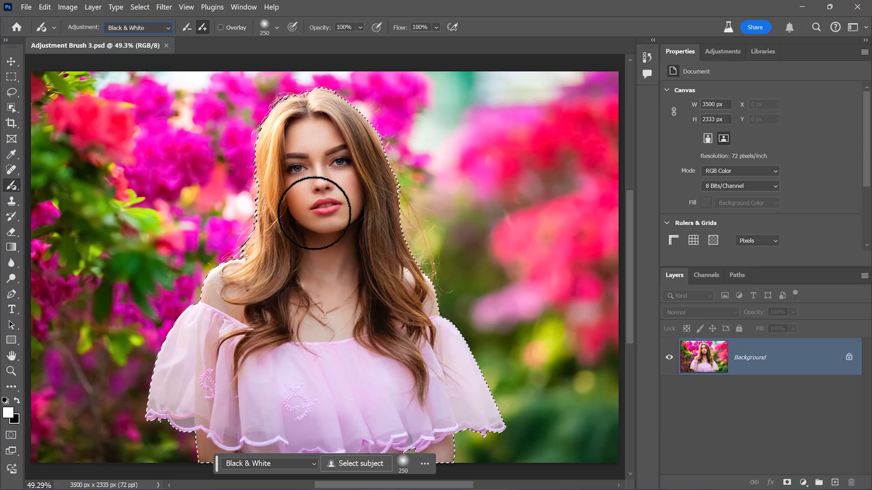
{"action": "left_click", "coordinate": [315, 214]}
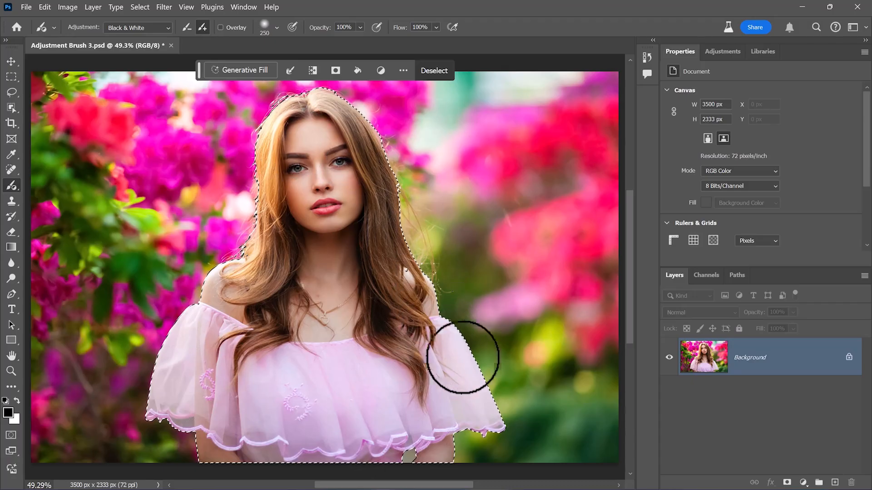
Step: Add a Black & White adjustment layer based on the active selection around the woman
{"action": "left_click", "coordinate": [802, 482]}
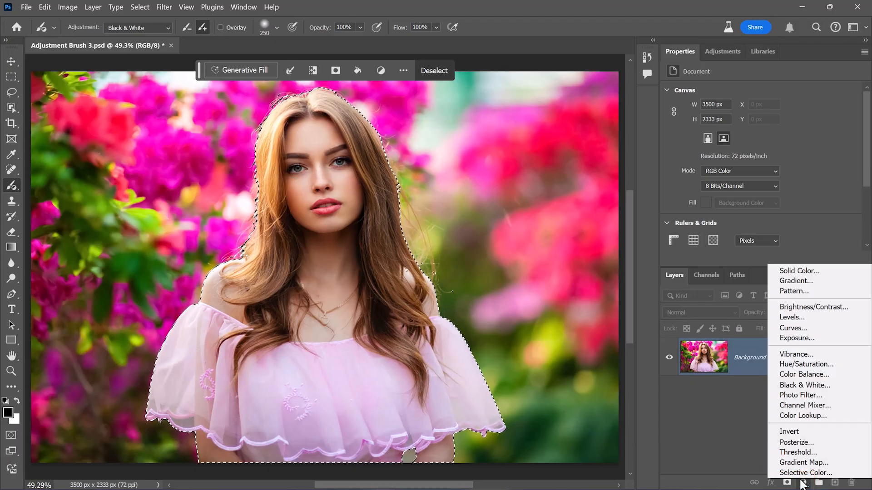
{"action": "left_click", "coordinate": [842, 385]}
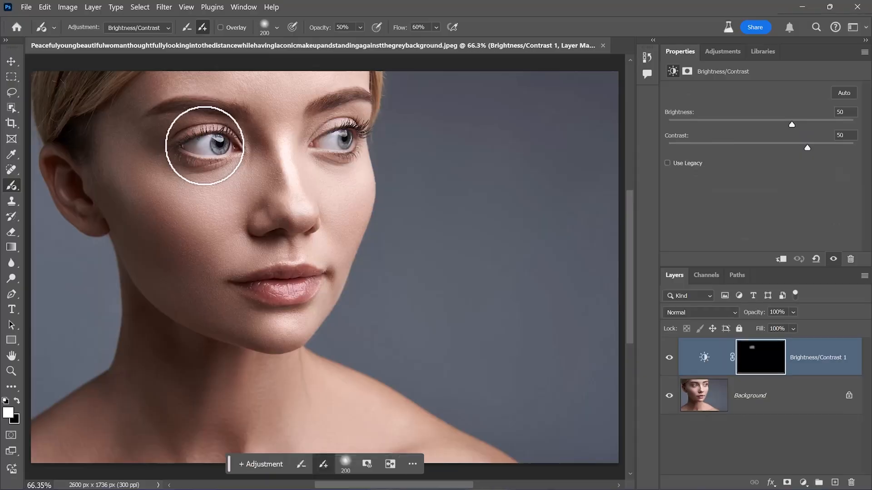
Step: Paint a Vibrance adjustment over the lips in the close-up portrait with the Adjustment Brush
{"action": "left_click", "coordinate": [149, 27]}
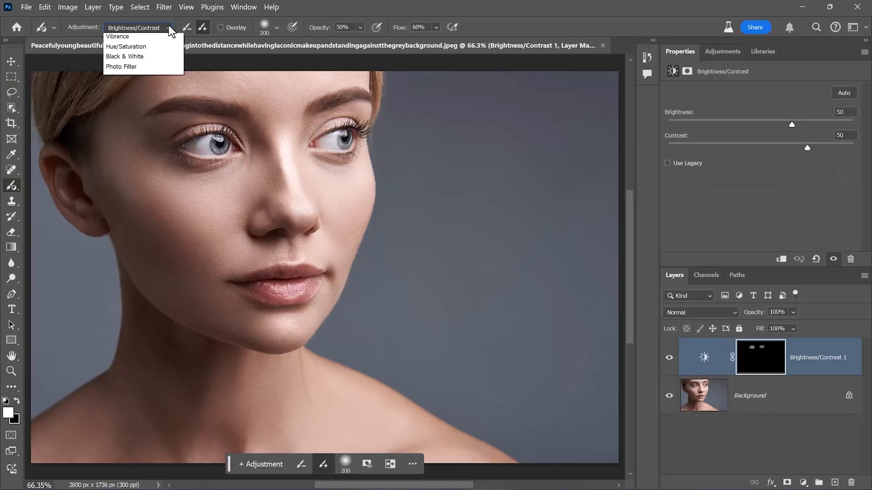
{"action": "left_click", "coordinate": [170, 72]}
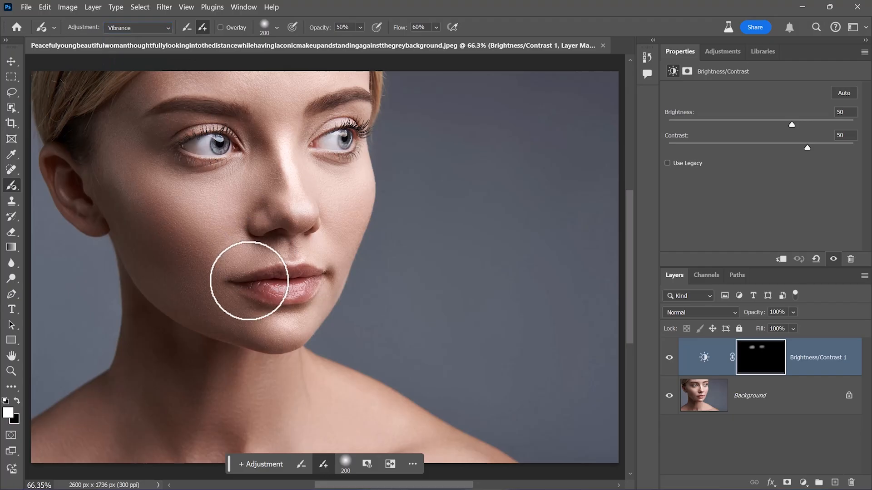
{"action": "left_click_drag", "start_coordinate": [249, 281], "coordinate": [300, 278]}
Step: Apply a Photo Filter adjustment with the Adjustment Brush near the nose in the close-up portrait
{"action": "left_click", "coordinate": [168, 30]}
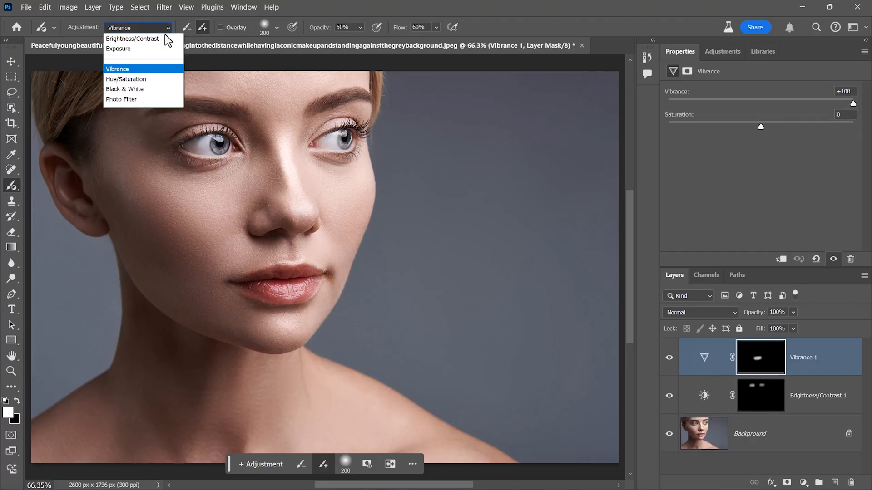
{"action": "left_click", "coordinate": [157, 99]}
{"action": "left_click", "coordinate": [308, 194]}
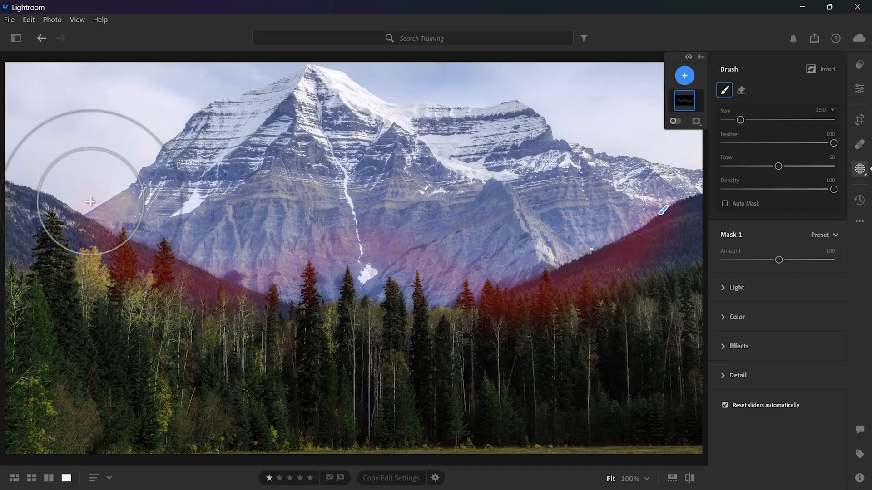
Step: Switch to Lightroom and set the brush mask's exposure to +4.00 and saturation to -100 on the mountain photo
{"action": "left_click", "coordinate": [723, 288]}
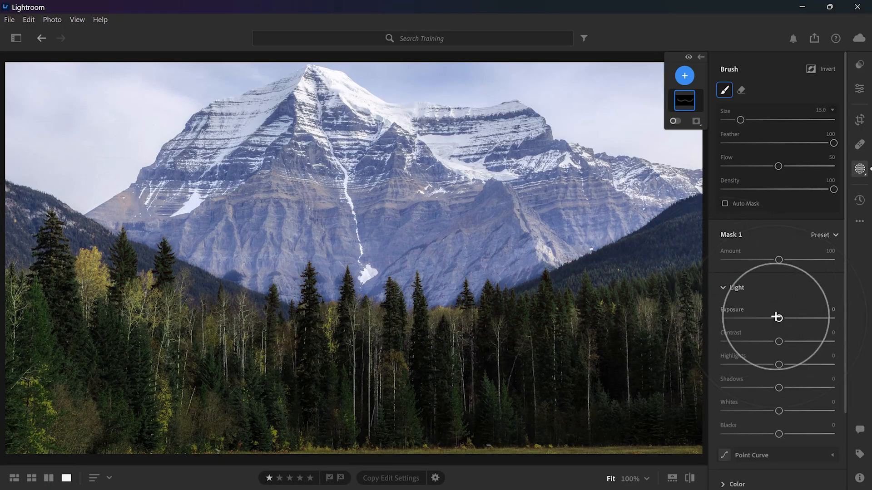
{"action": "left_click_drag", "start_coordinate": [779, 319], "coordinate": [834, 319]}
{"action": "scroll", "coordinate": [772, 363], "scroll_direction": "down", "scroll_amount": 3}
{"action": "left_click", "coordinate": [763, 387]}
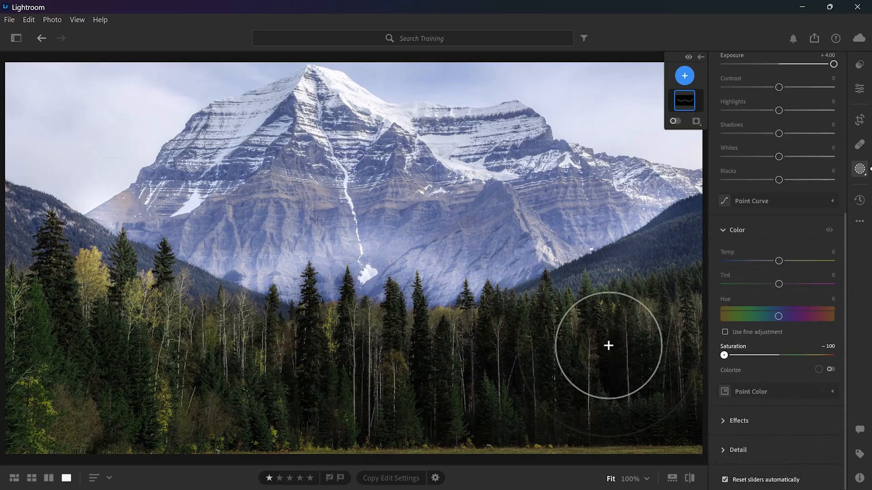
Step: Set the brush mask's sharpness to +100 and show the mask overlay on the mountain photo
{"action": "left_click", "coordinate": [736, 450]}
{"action": "scroll", "coordinate": [778, 387], "scroll_direction": "down", "scroll_amount": 2}
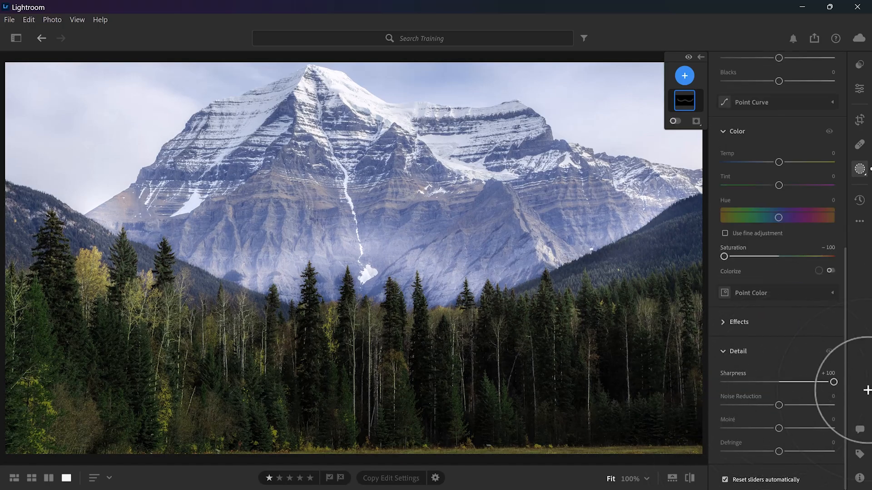
{"action": "key", "text": "o"}
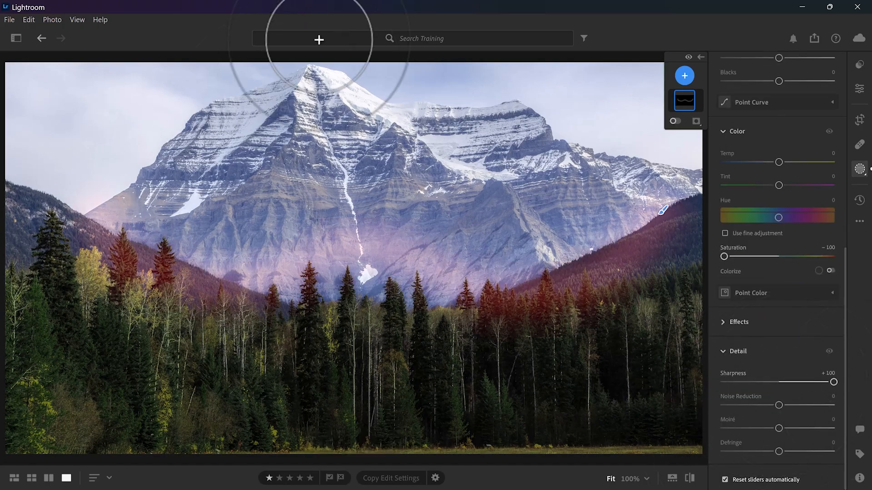